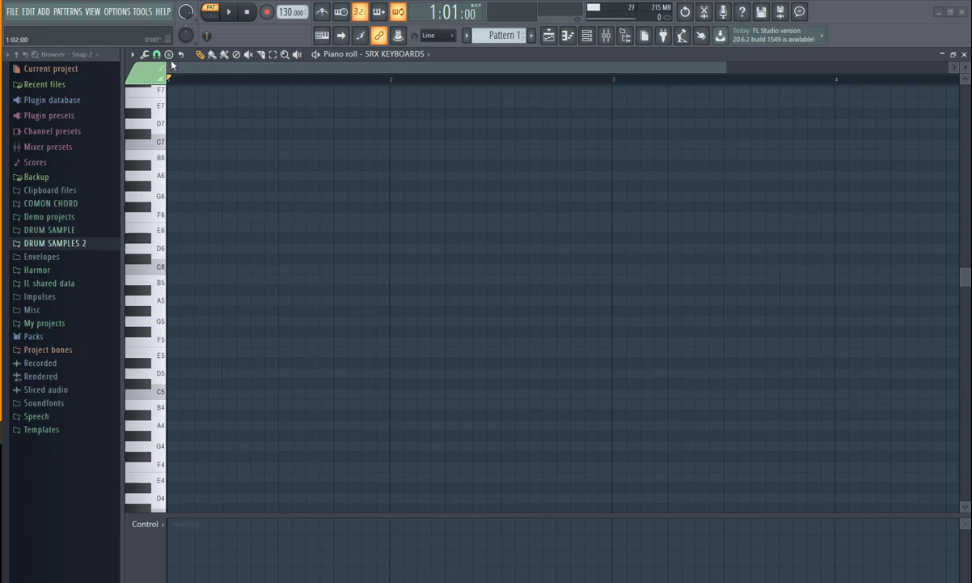
# - Examine the piano roll's scale highlighting options, including the root note and scale type lists
pyautogui.click(135, 55)
pyautogui.moveTo(172, 124)
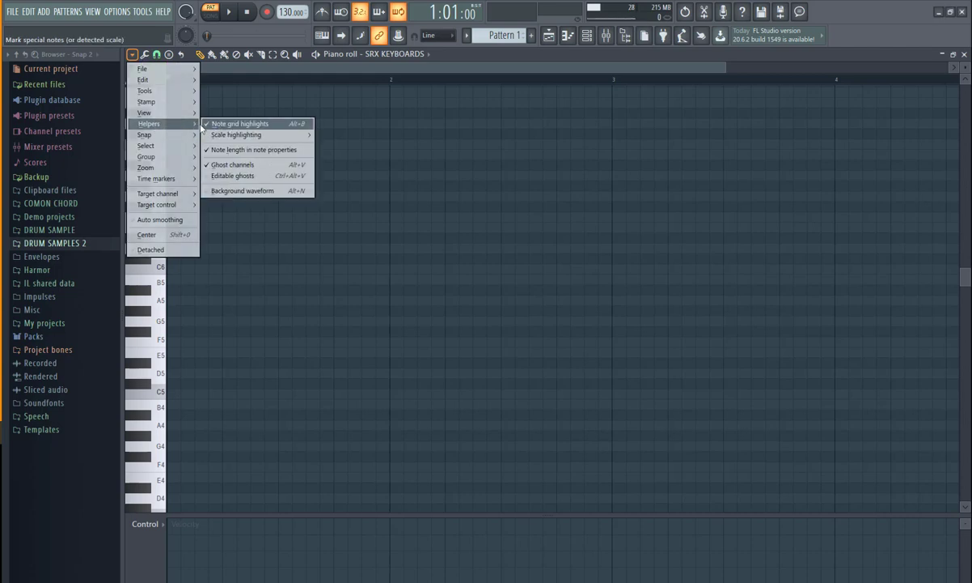
pyautogui.moveTo(222, 133)
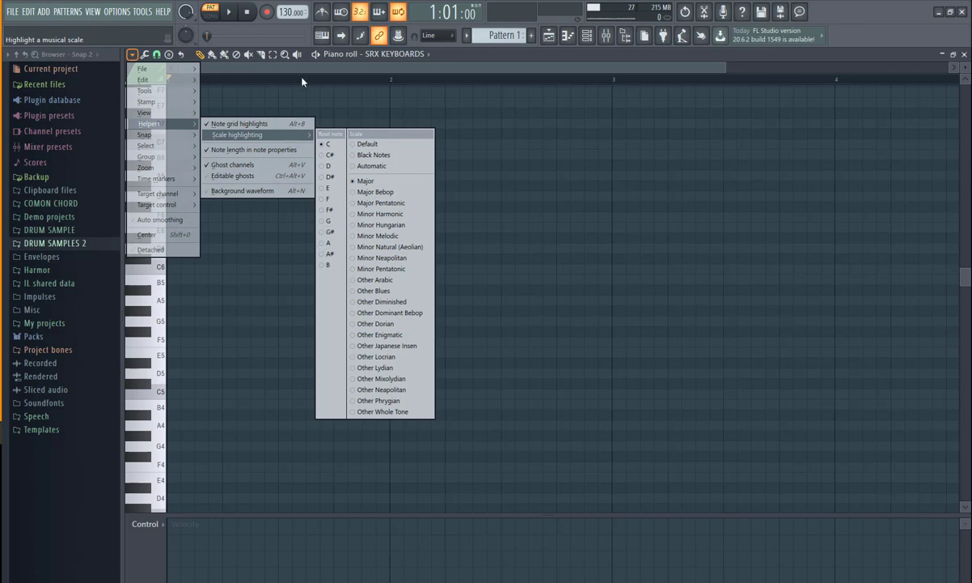
pyautogui.click(279, 61)
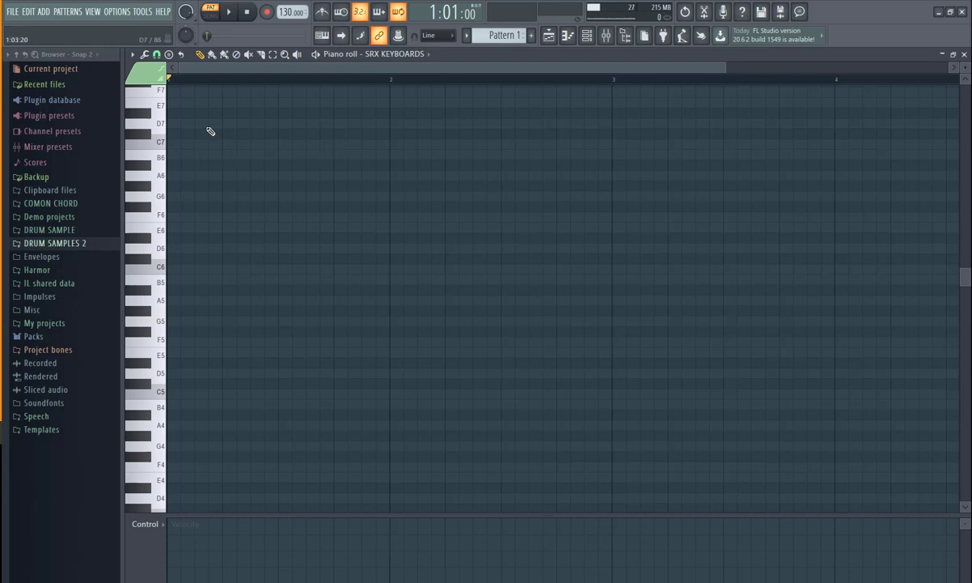
# - Stamp a major scale starting on C6, align it with the start of bar 1 and delete it again
pyautogui.click(131, 55)
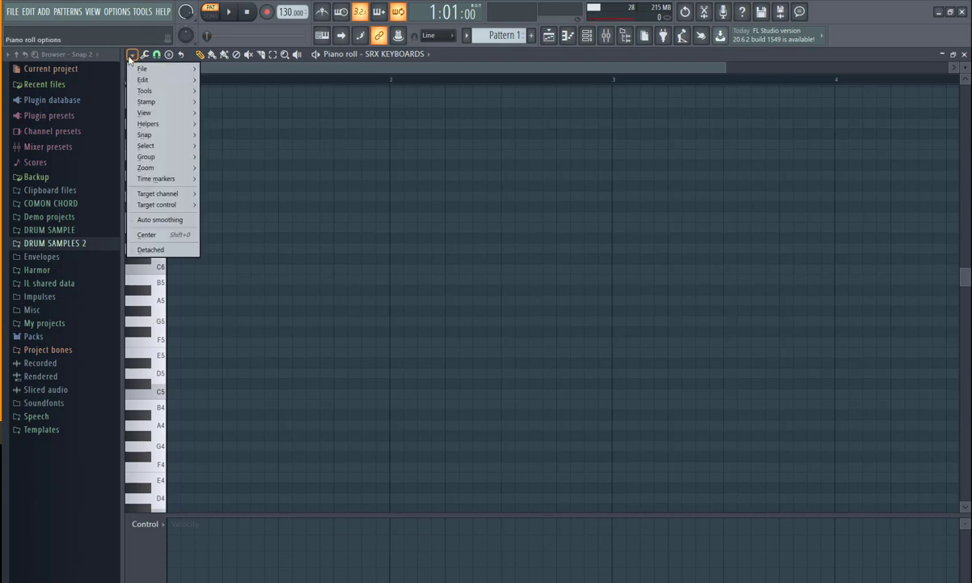
pyautogui.moveTo(146, 102)
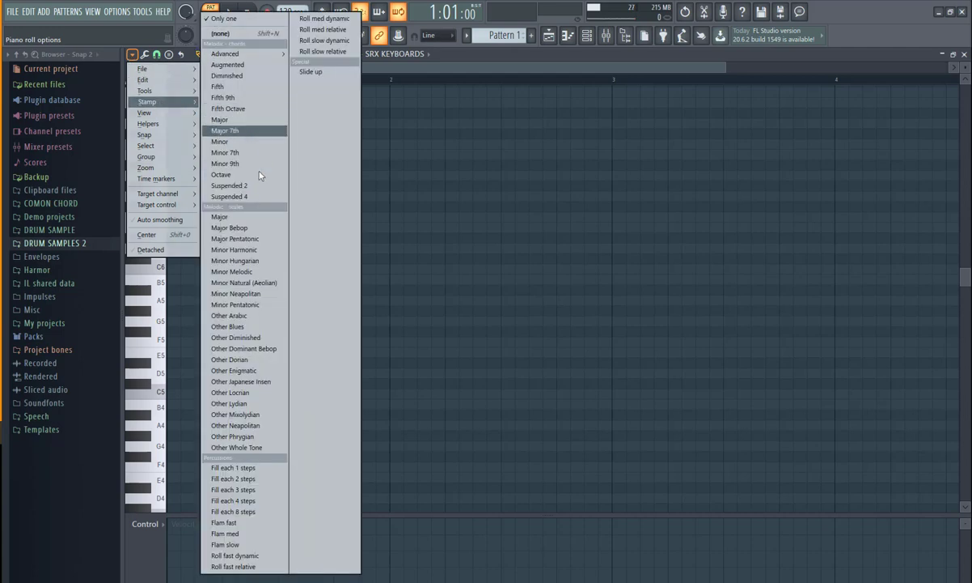
pyautogui.click(234, 220)
pyautogui.click(182, 271)
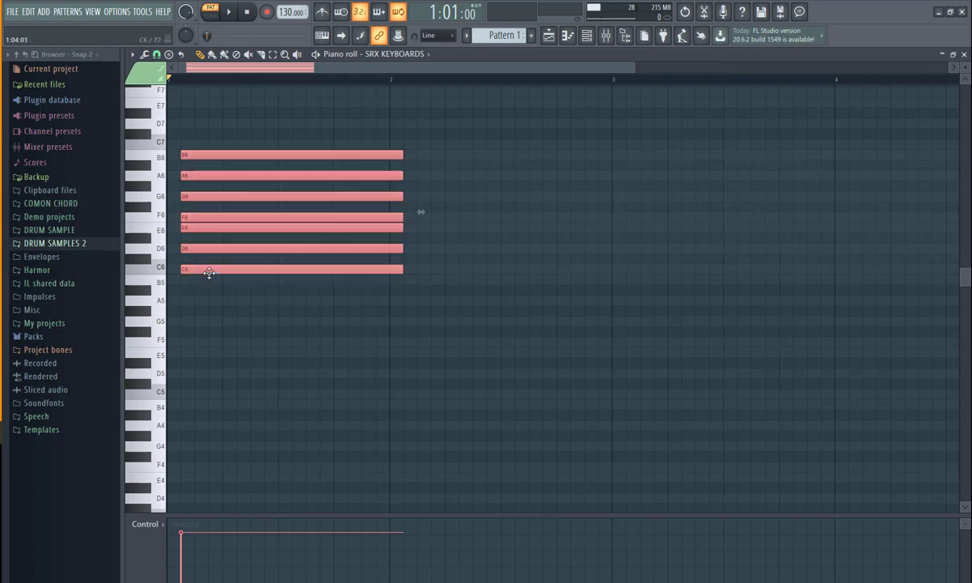
pyautogui.moveTo(209, 273); pyautogui.dragTo(175, 270)
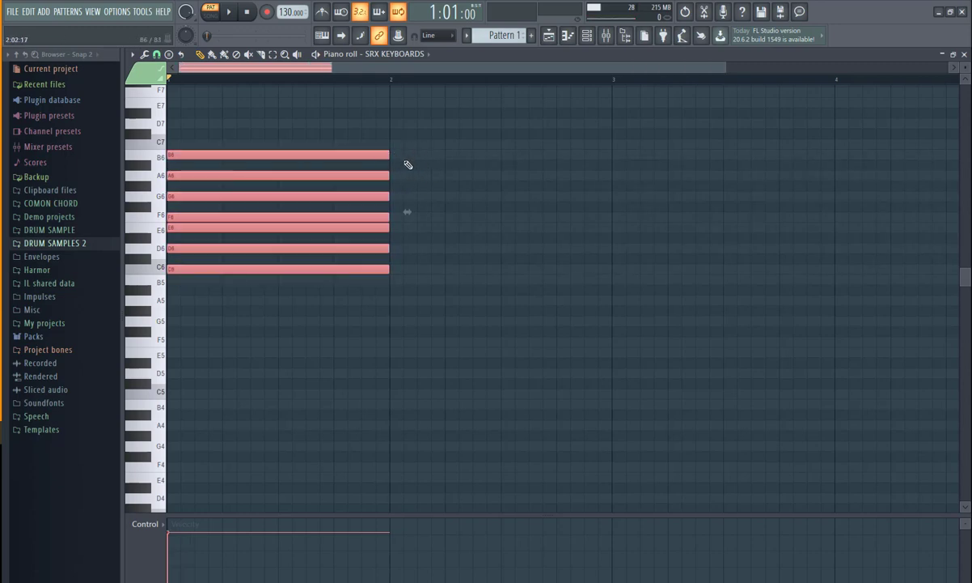
pyautogui.rightClick(339, 198)
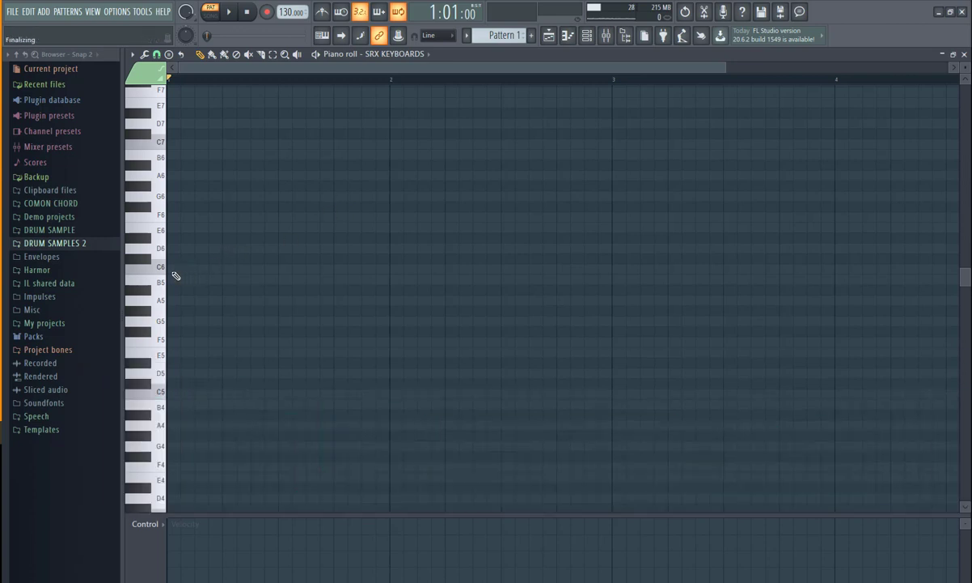
# - Draw one-bar notes on C6 and C#6 at the start of bar 1, and raise the upper note to D6
pyautogui.click(174, 270)
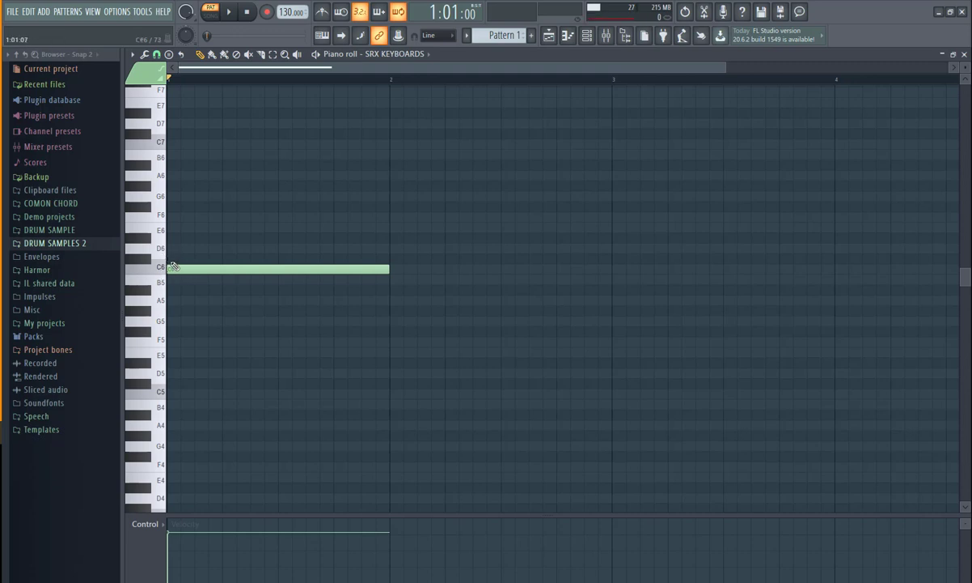
pyautogui.click(174, 258)
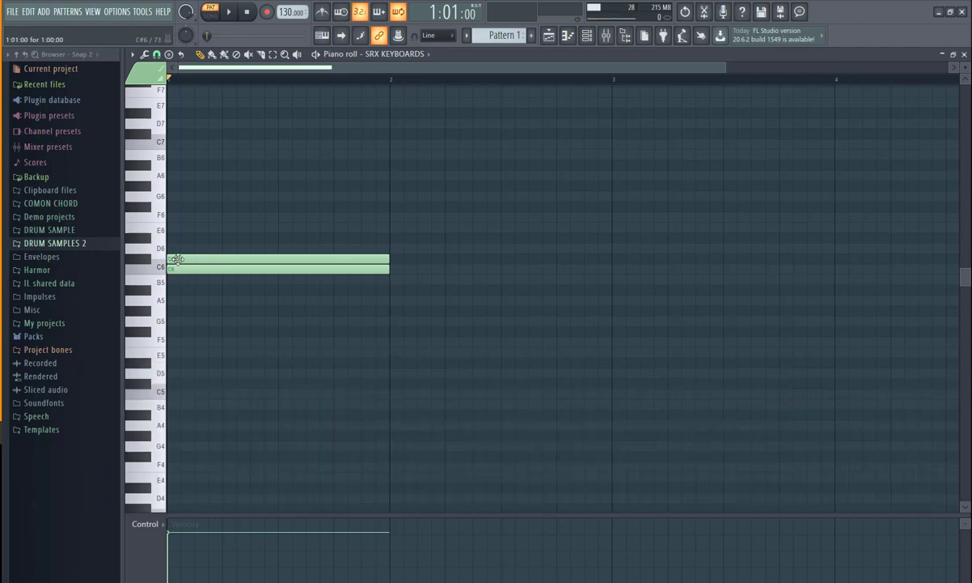
pyautogui.moveTo(176, 259); pyautogui.dragTo(177, 247)
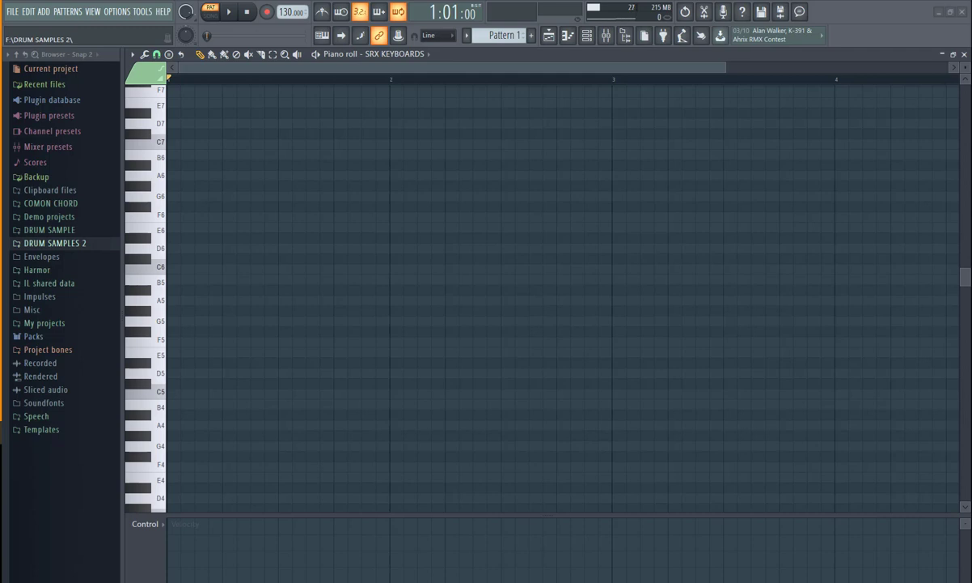
# - Build the C major scale from stacked one-bar notes at bar 1: C6, D6, E6, F6, G6, A6, B6 and C7
pyautogui.click(172, 269)
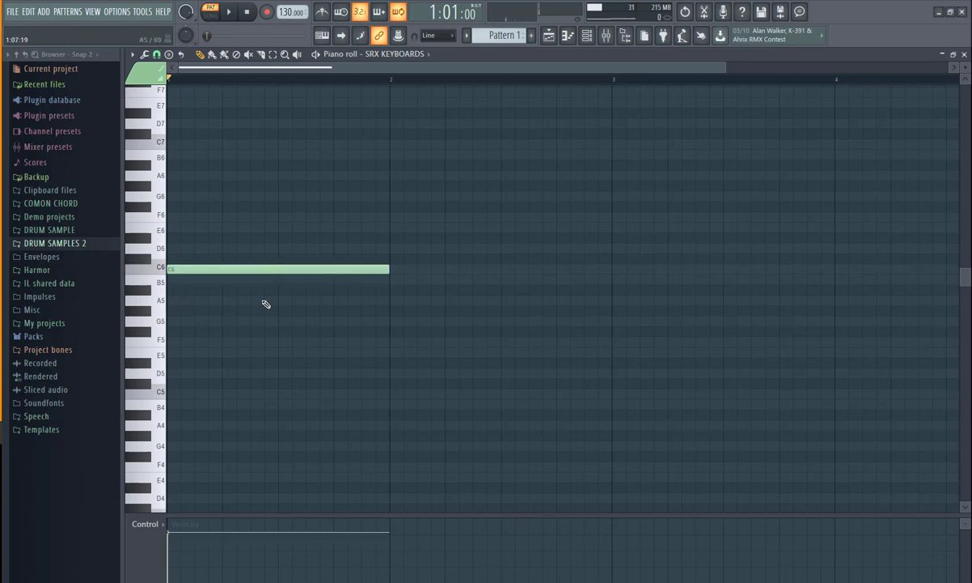
pyautogui.scroll(5, 266, 305)
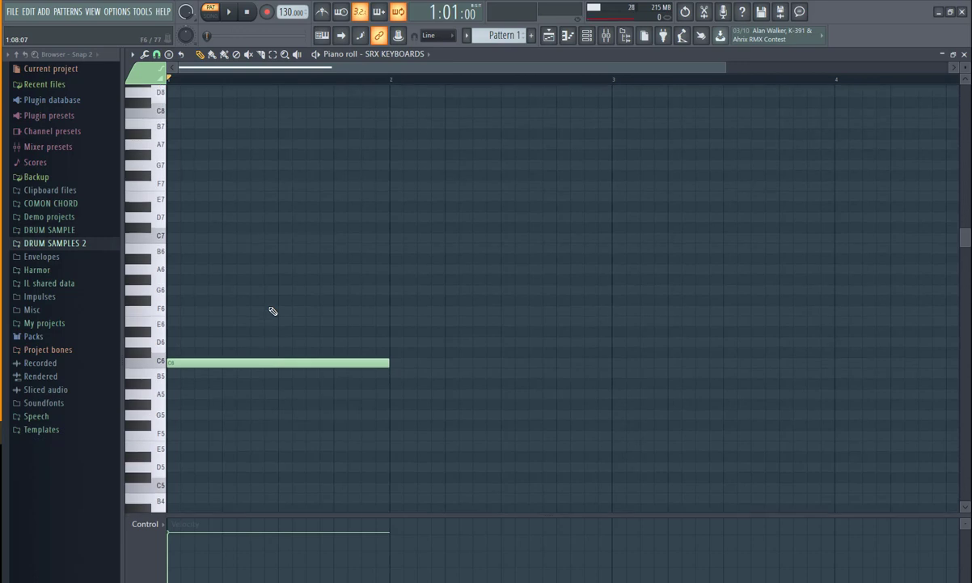
pyautogui.click(177, 343)
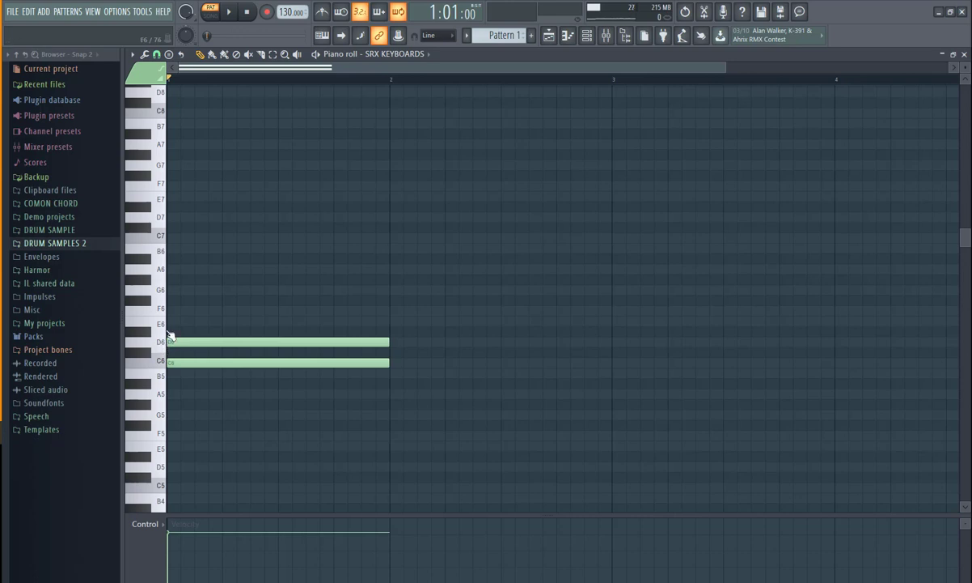
pyautogui.click(175, 322)
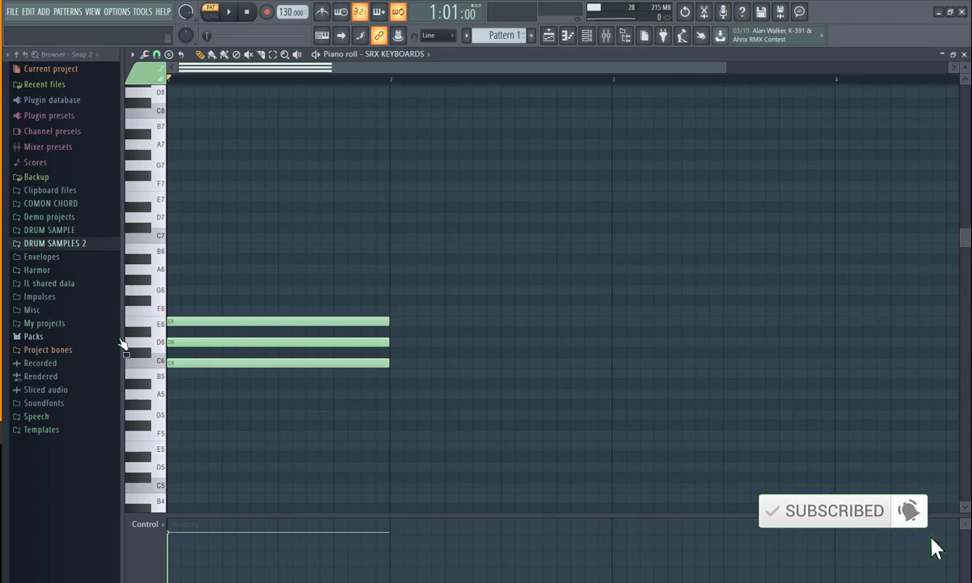
pyautogui.click(169, 310)
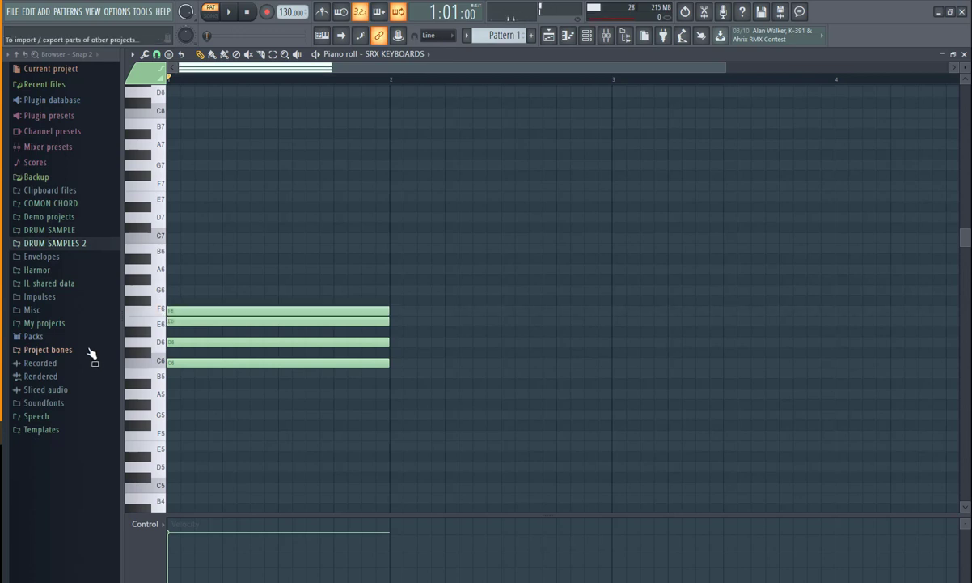
pyautogui.click(171, 291)
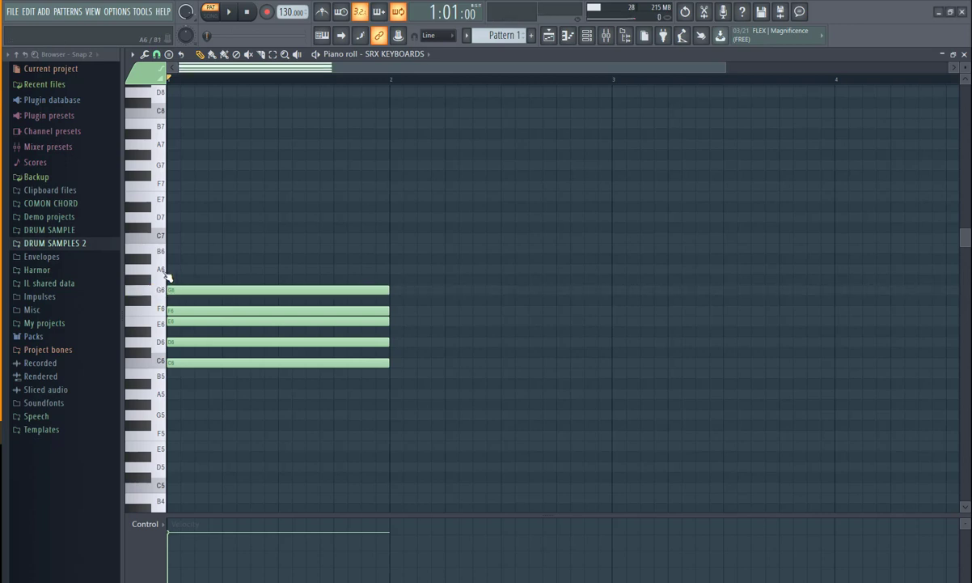
pyautogui.click(173, 271)
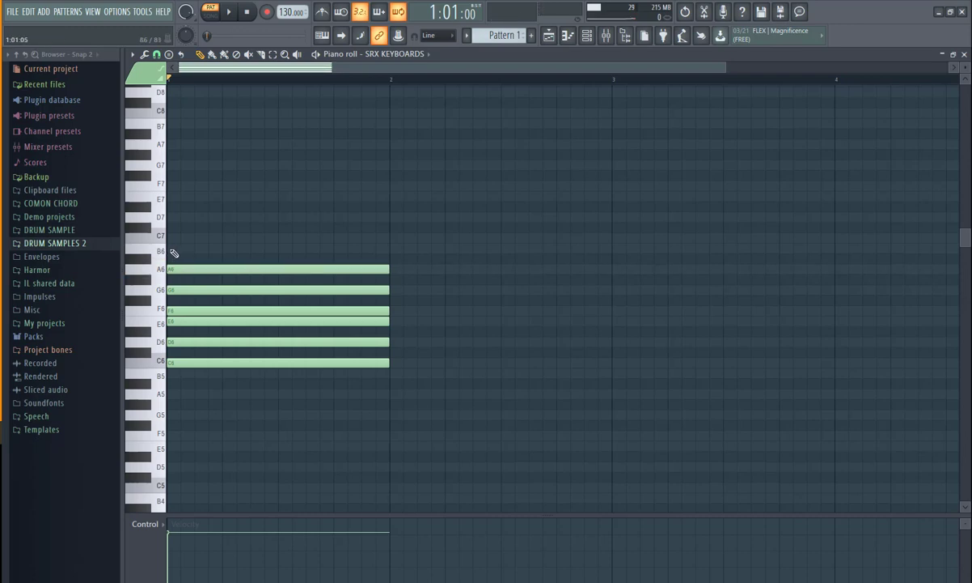
pyautogui.click(172, 249)
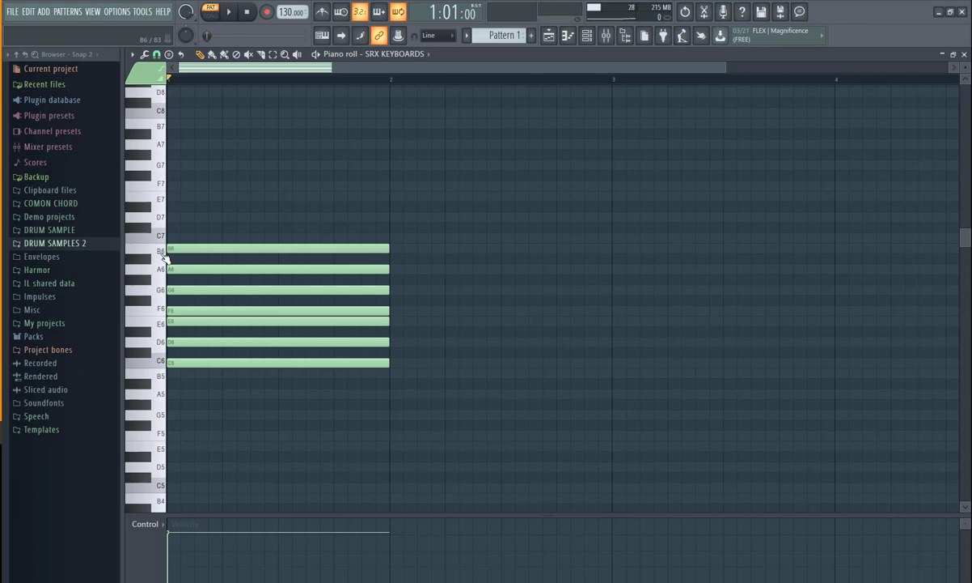
pyautogui.click(172, 236)
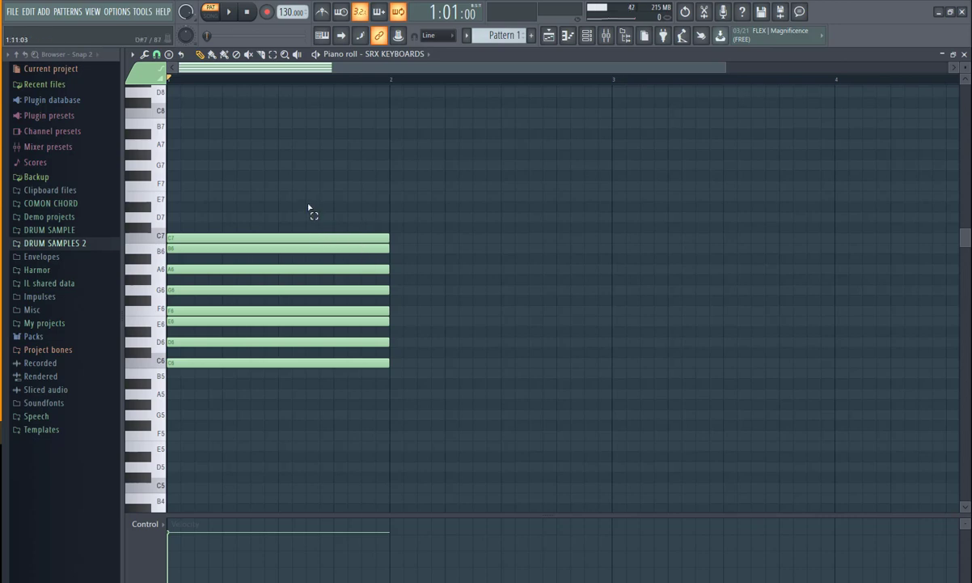
# - Select all notes of the C major scale, transpose them up to start on A6 and return them to C6
pyautogui.moveTo(308, 209); pyautogui.dragTo(298, 399)
pyautogui.moveTo(250, 361); pyautogui.dragTo(228, 265)
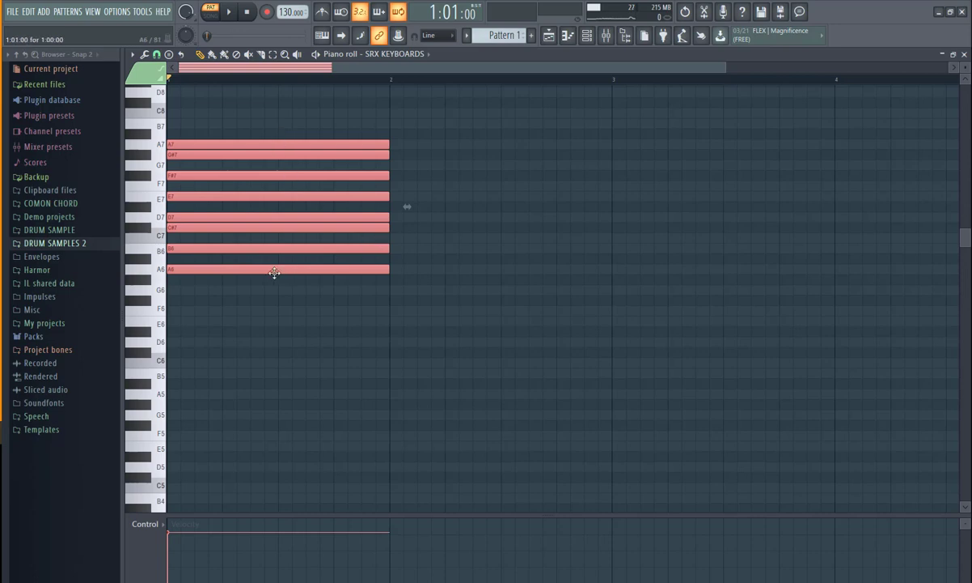
pyautogui.moveTo(274, 271); pyautogui.dragTo(200, 367)
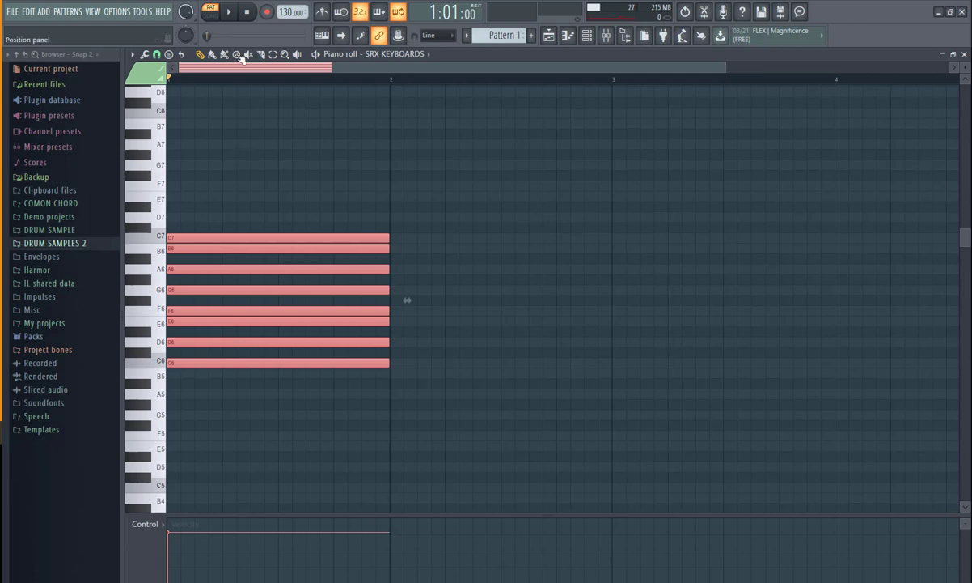
# - Transpose the selected C major scale down one octave, playing the pattern before and after the shift
pyautogui.click(232, 12)
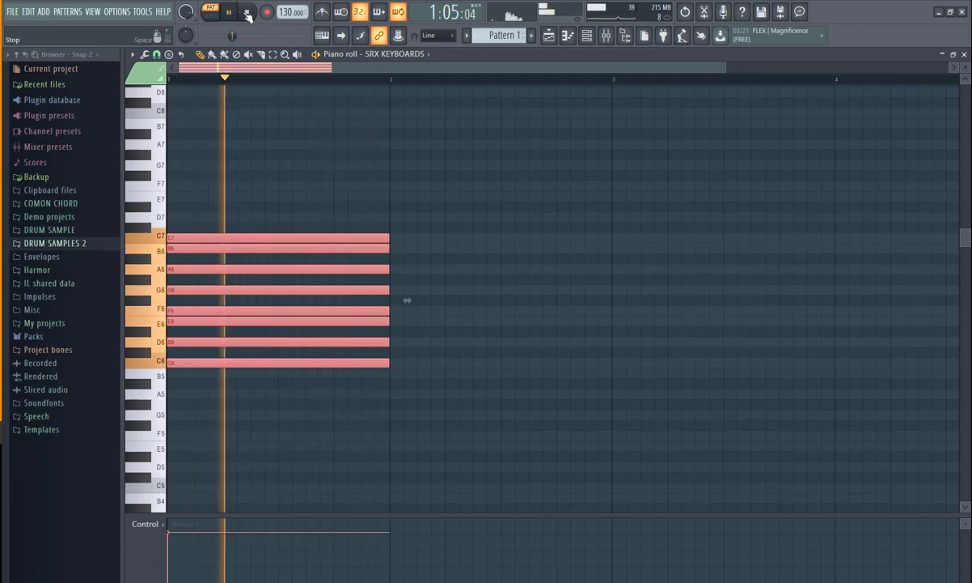
pyautogui.click(250, 20)
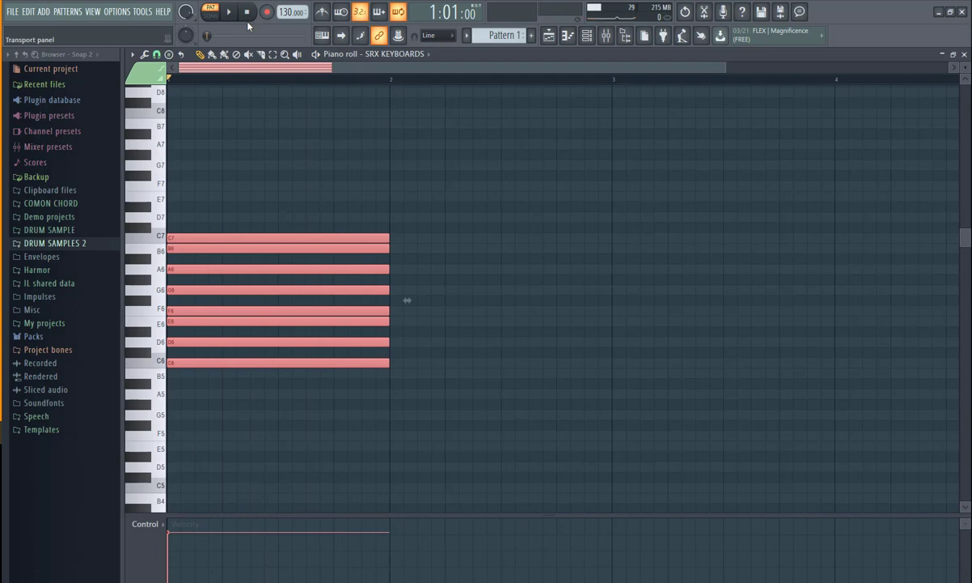
pyautogui.hotkey('ctrl', 'Down')
pyautogui.scroll(-6, 476, 203)
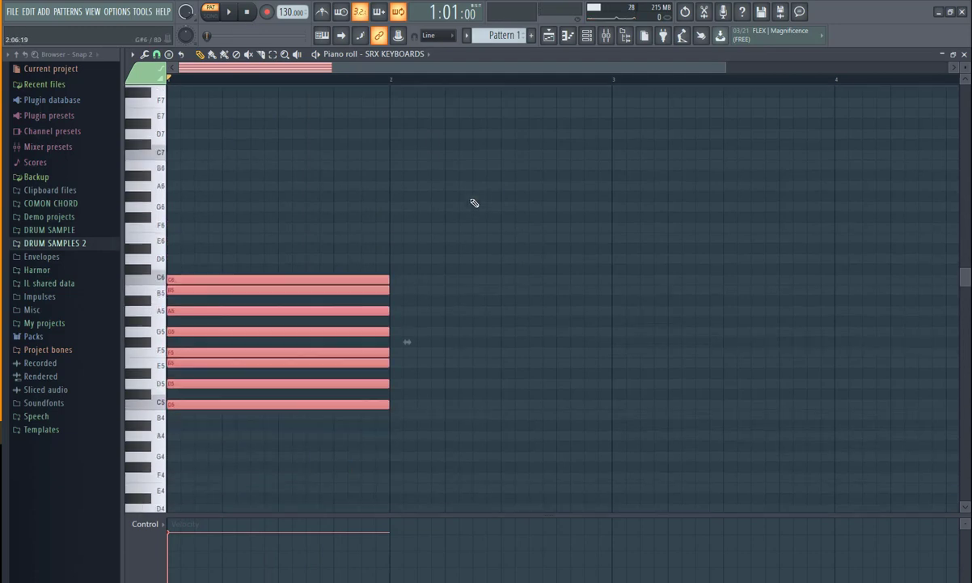
pyautogui.press('space')
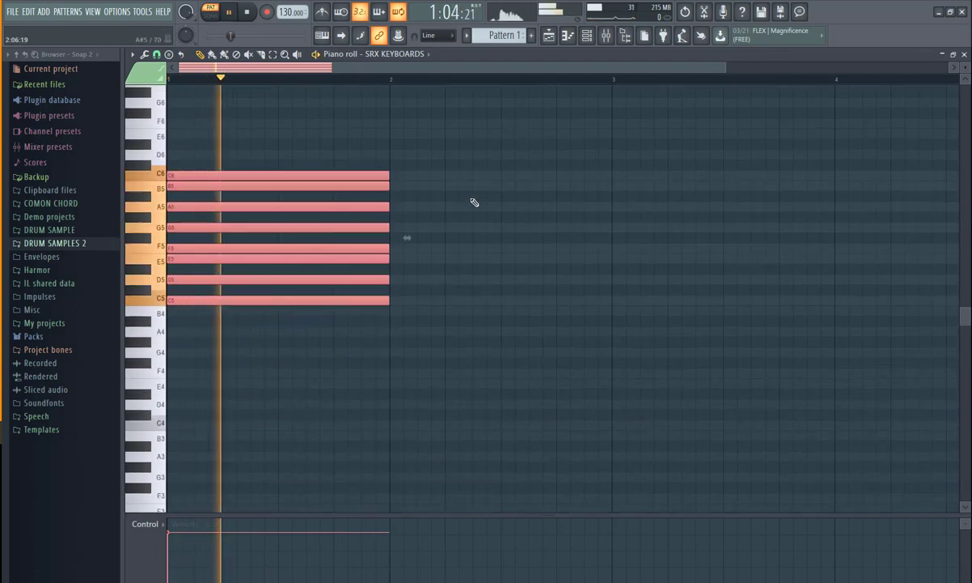
pyautogui.press('space')
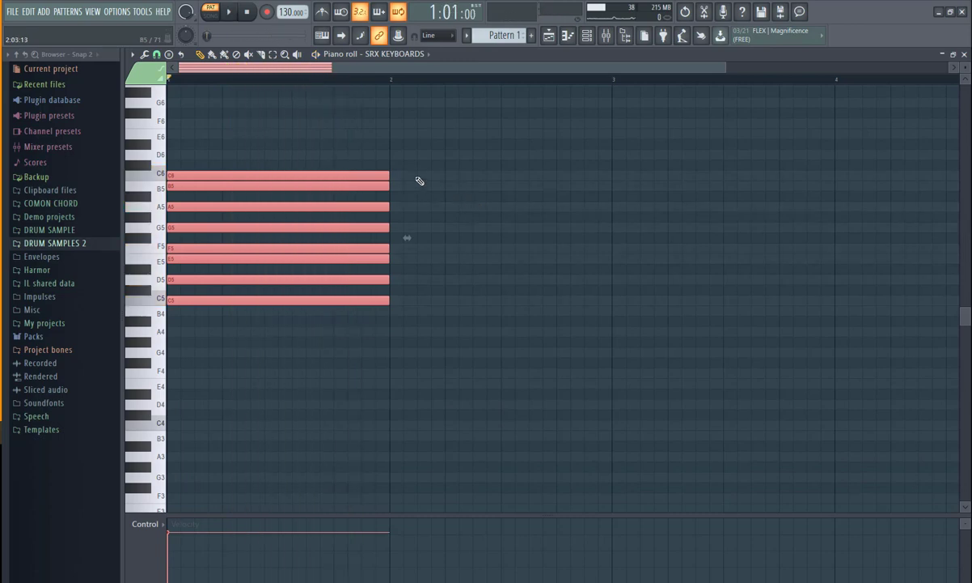
# - Replace the C major notes with an A natural minor scale of one-bar notes: A4, B4, C5, D5, E5, F5, G5 and A5
pyautogui.press('Delete')
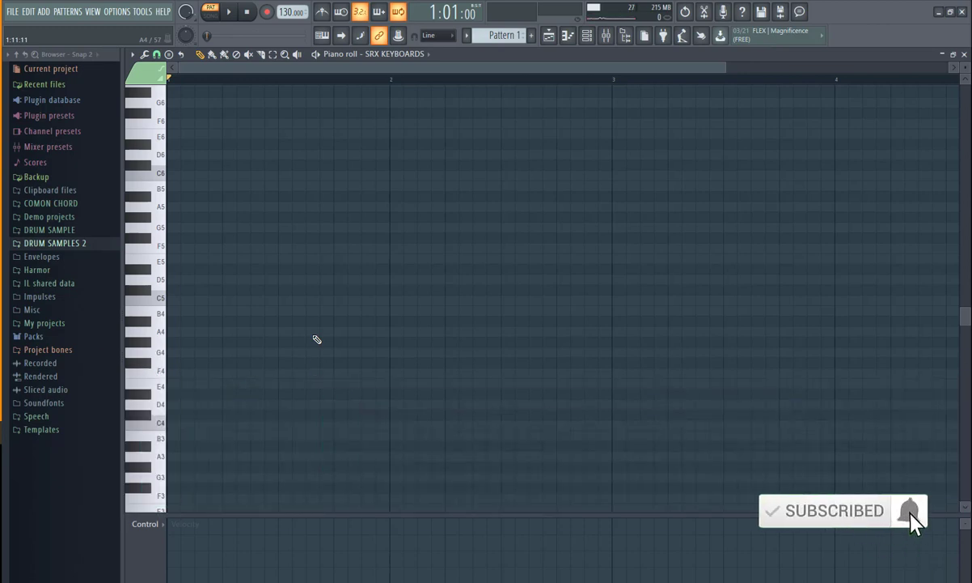
pyautogui.click(208, 333)
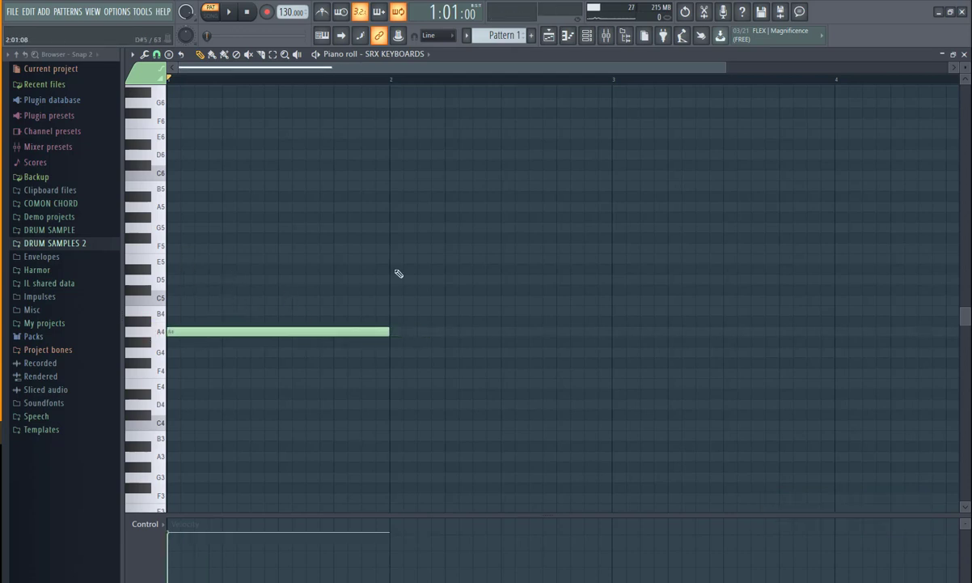
pyautogui.click(170, 311)
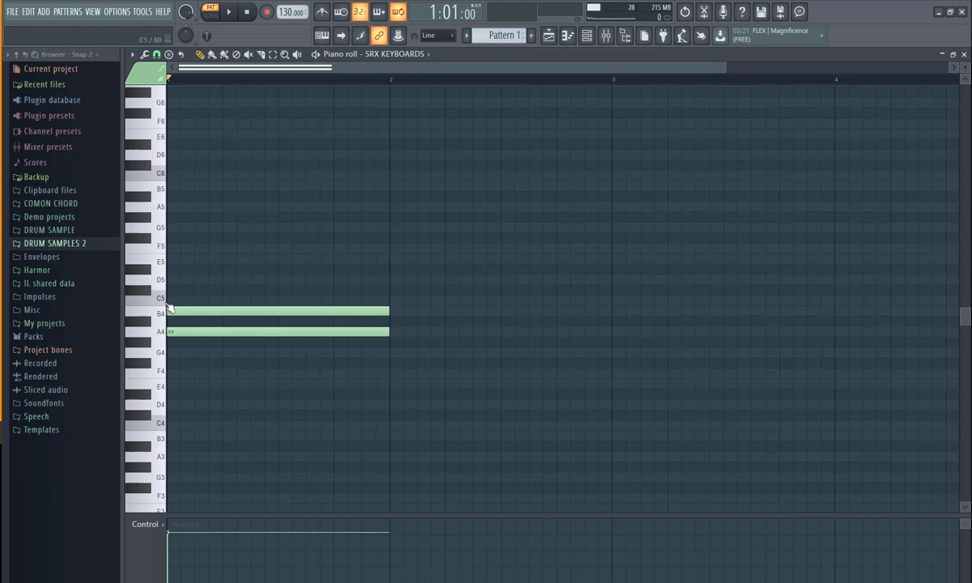
pyautogui.click(171, 300)
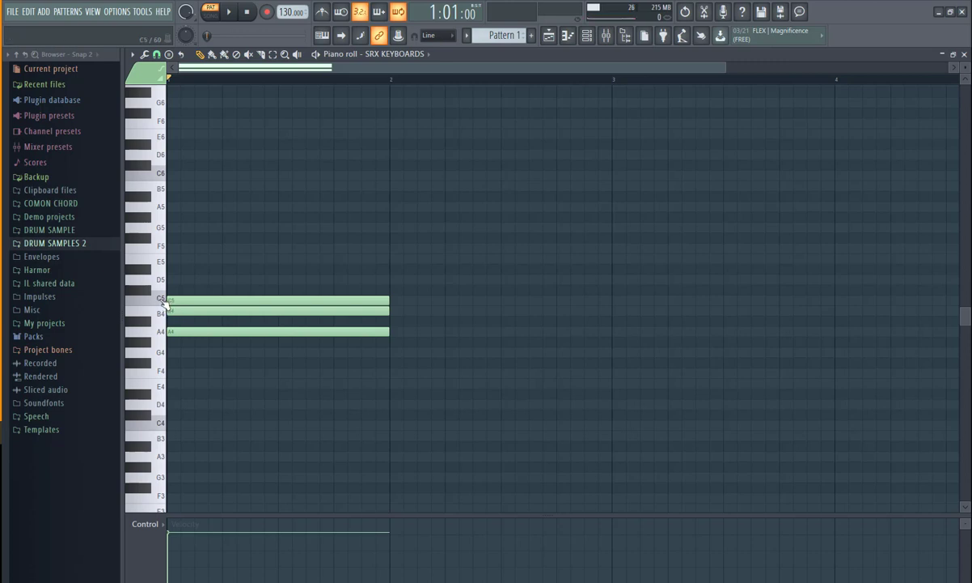
pyautogui.click(172, 279)
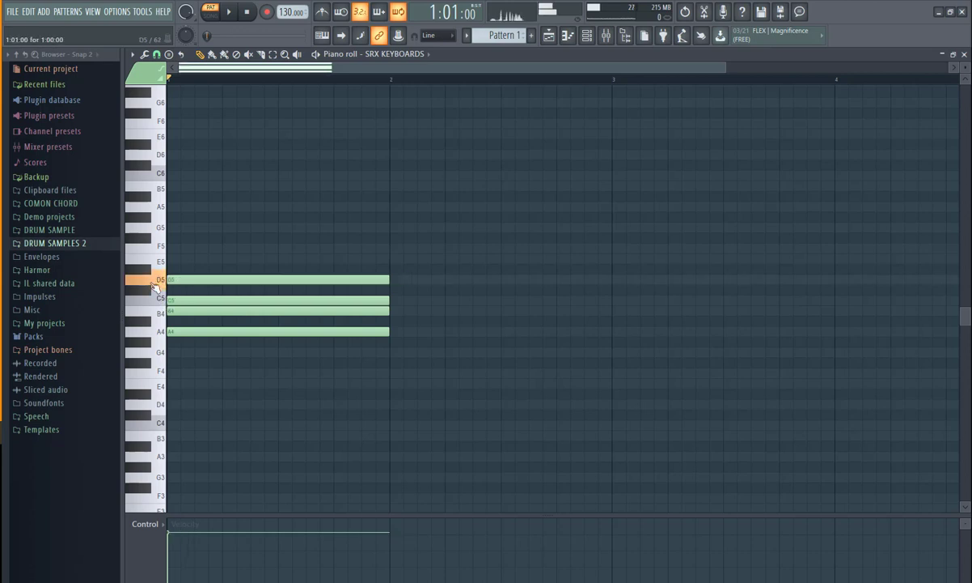
pyautogui.click(192, 260)
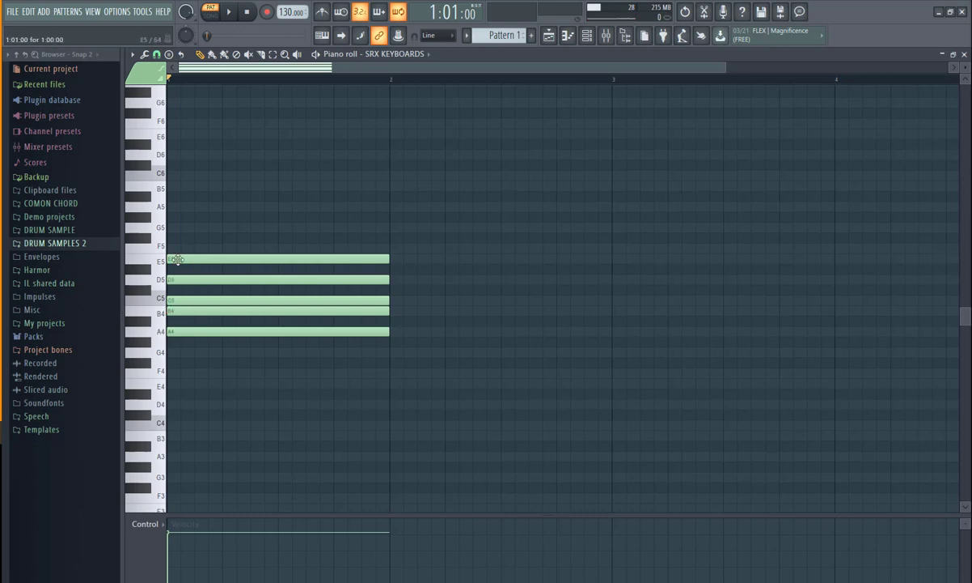
pyautogui.moveTo(182, 249); pyautogui.dragTo(169, 249)
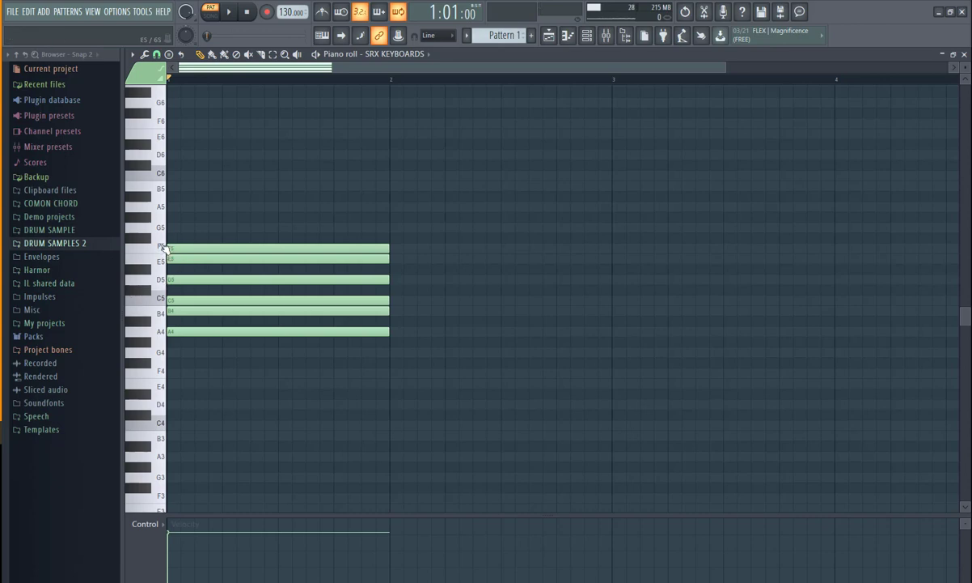
pyautogui.click(173, 228)
pyautogui.click(174, 207)
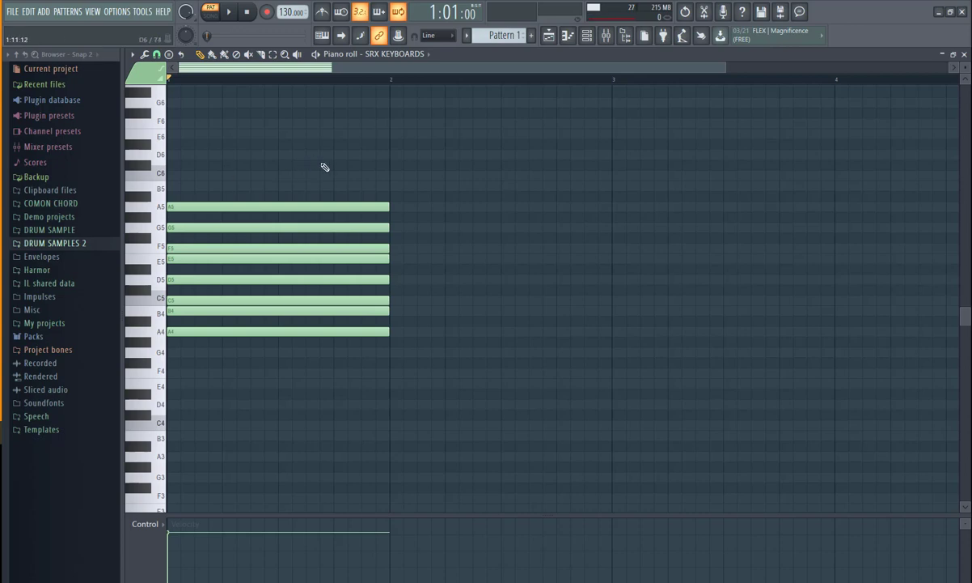
# - Select all notes of the A minor scale, try transposing them upward and undo the move
pyautogui.hotkey('ctrl', 'a')
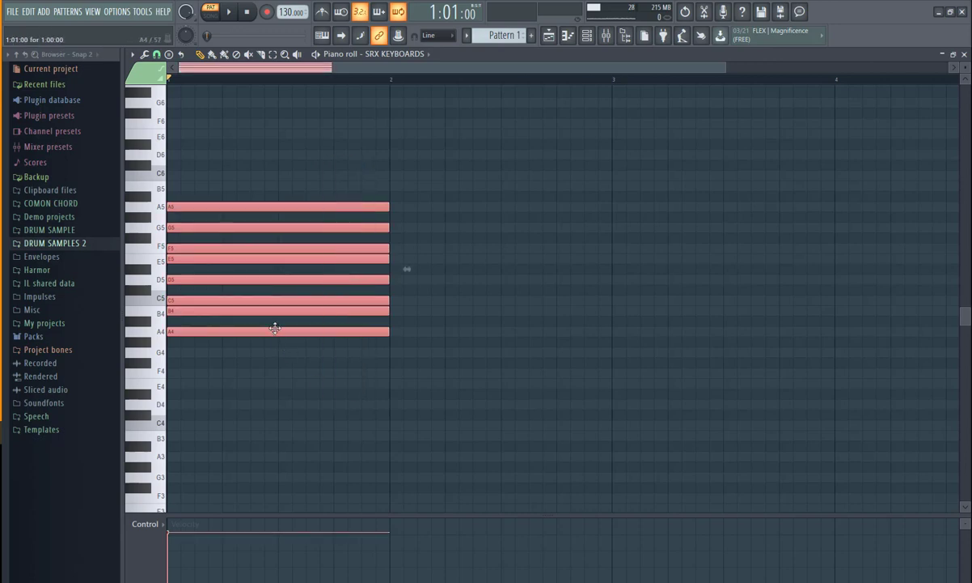
pyautogui.moveTo(271, 332); pyautogui.dragTo(241, 284)
pyautogui.hotkey('ctrl', 'z')
pyautogui.moveTo(724, 67); pyautogui.dragTo(521, 79)
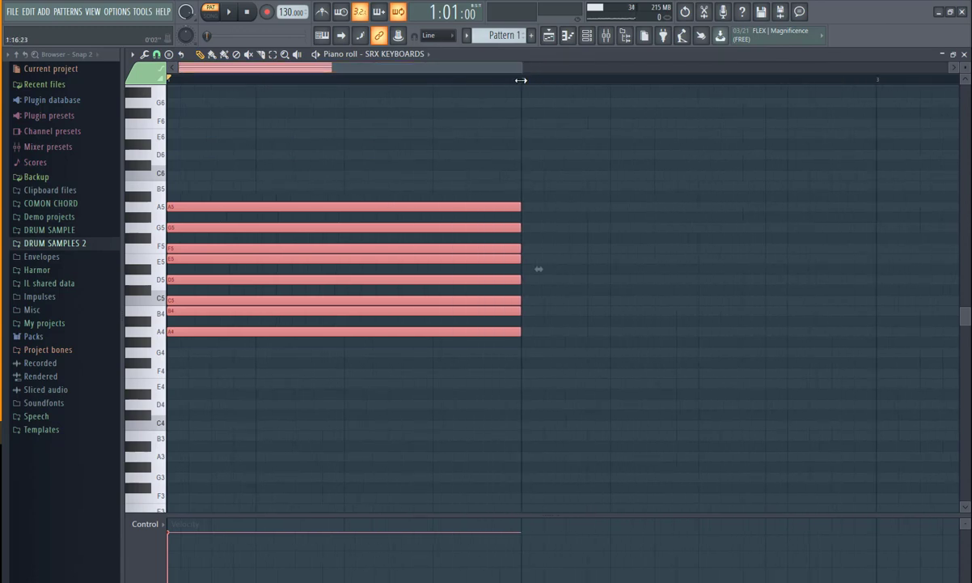